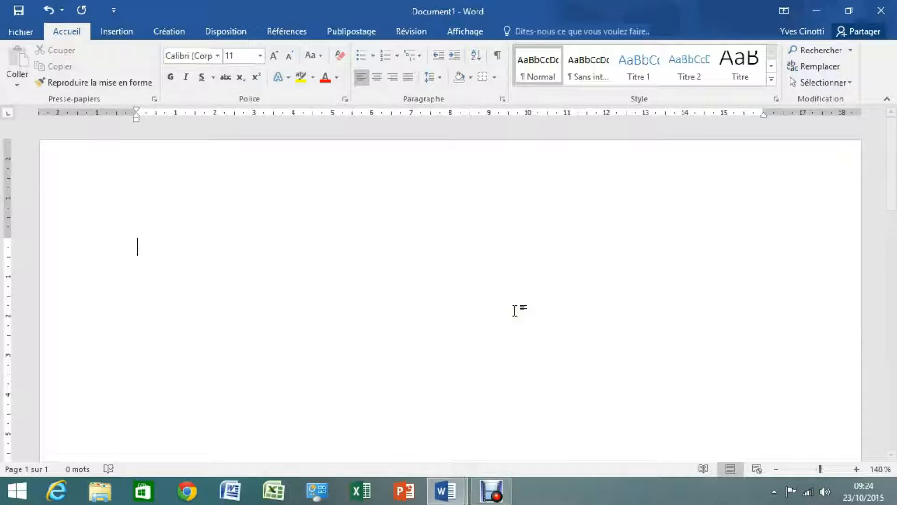
Write "Ceci est un exemple" in the blank document and look over the gallery of available styles.
type("Ceci est un exemple")
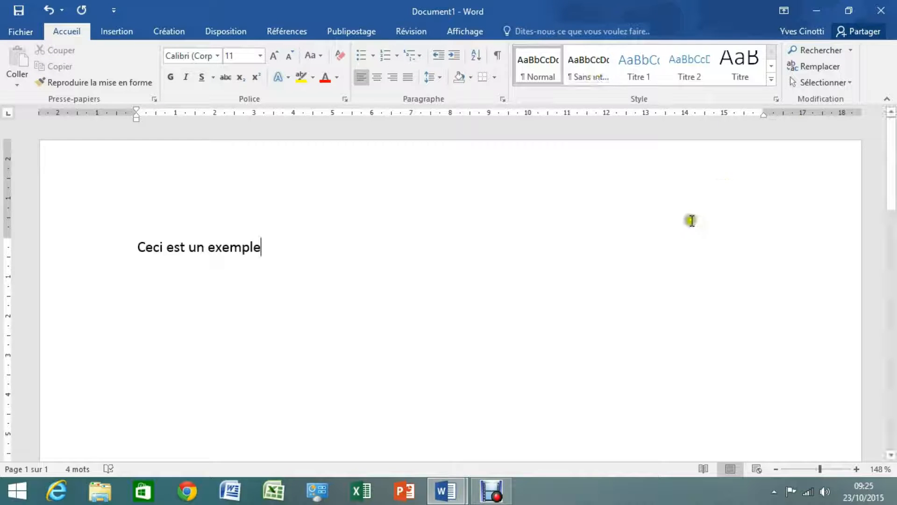
left_click(771, 76)
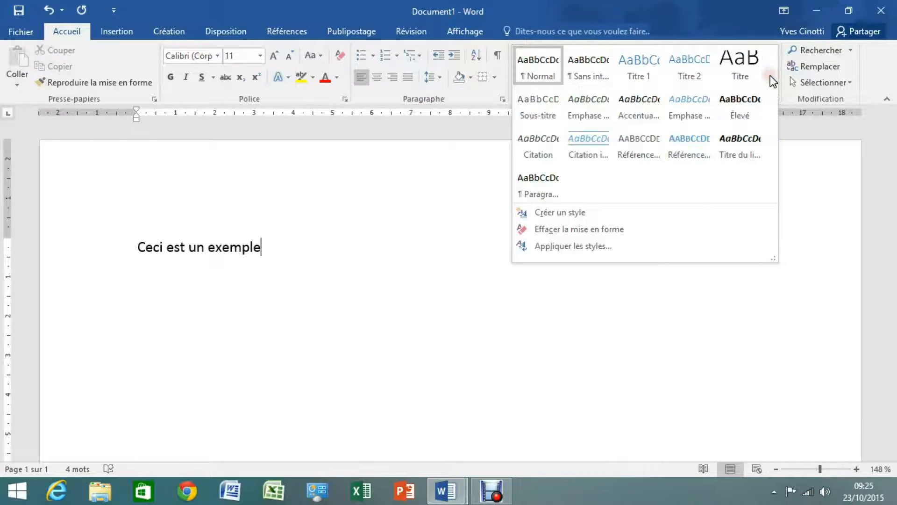
left_click(806, 200)
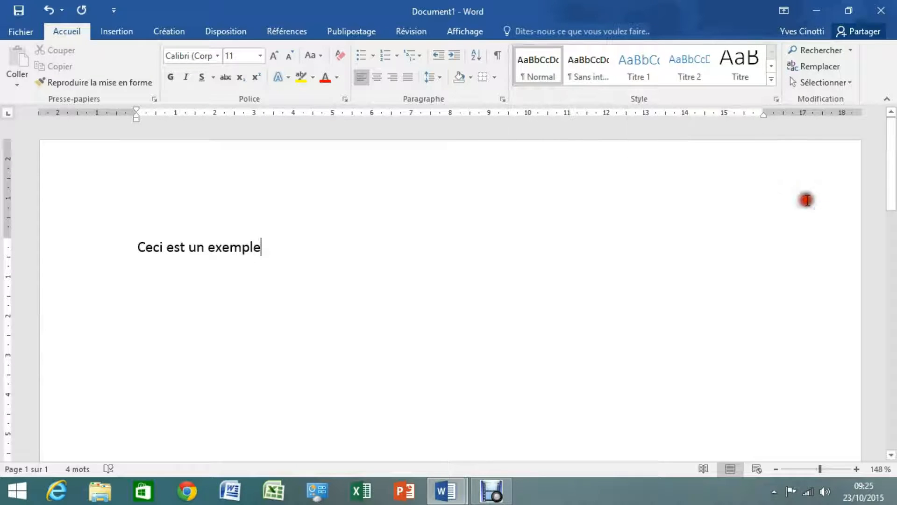
Show the full Styles list and set its options to display all styles (Tous les styles) in alphabetical order (Alphabétique).
left_click(776, 98)
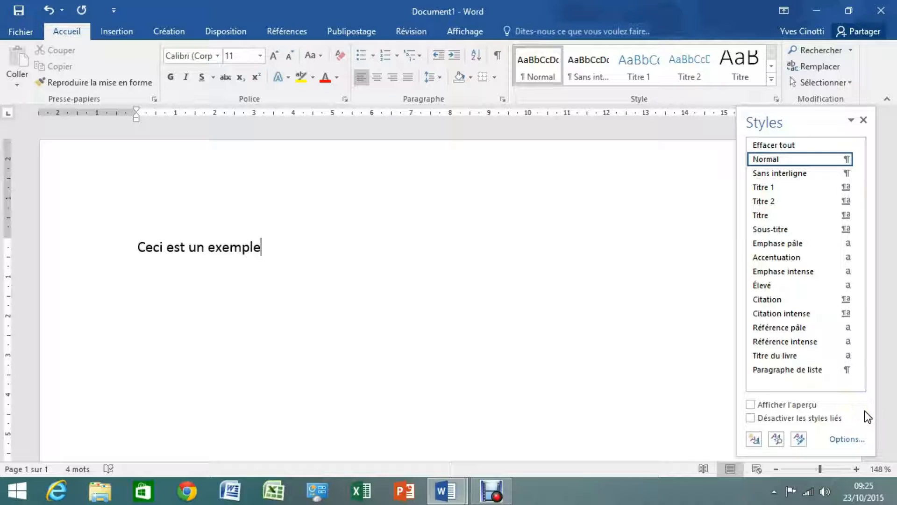
left_click(846, 439)
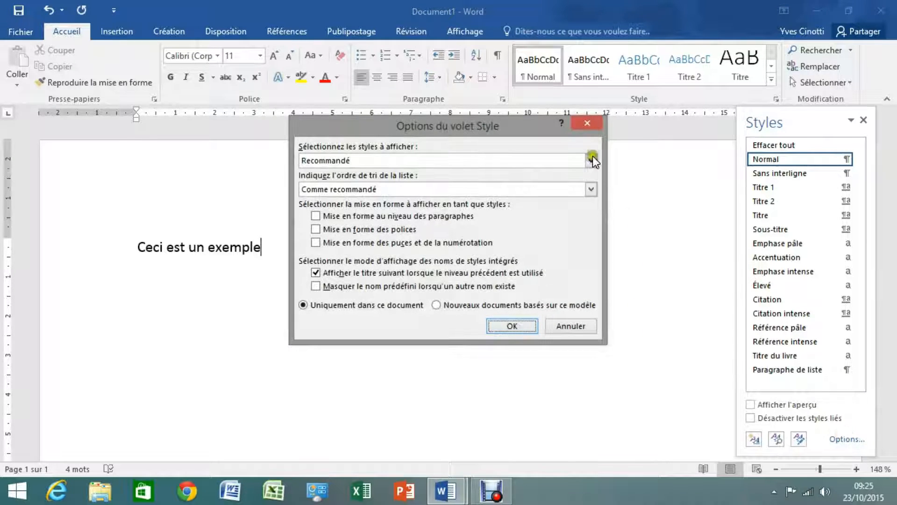
left_click(591, 161)
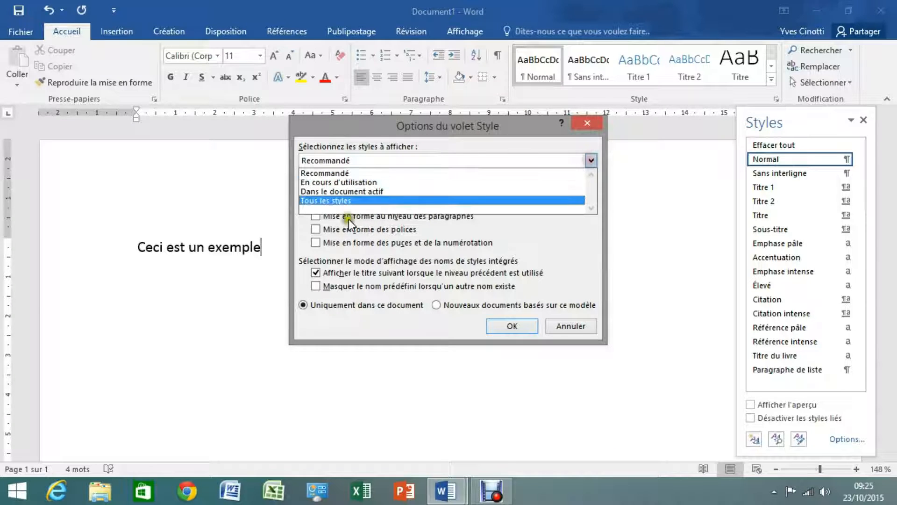
left_click(322, 201)
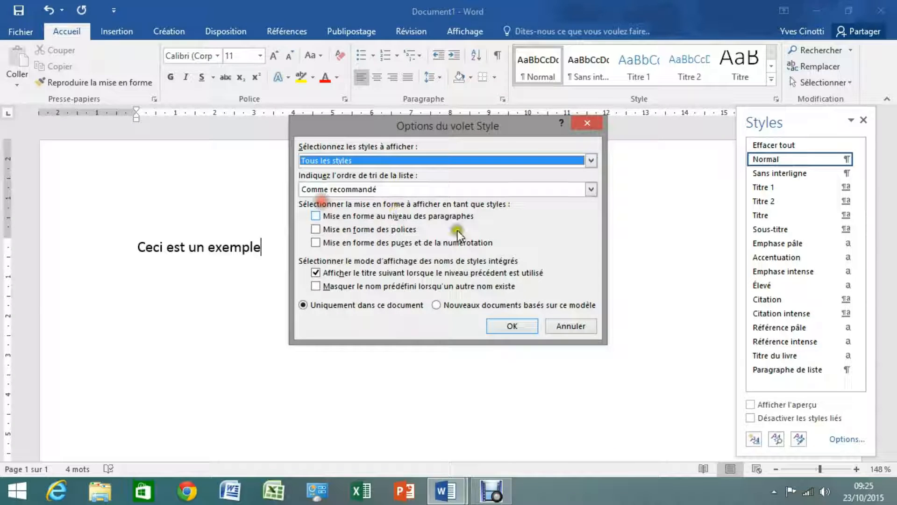
left_click(591, 189)
left_click(380, 204)
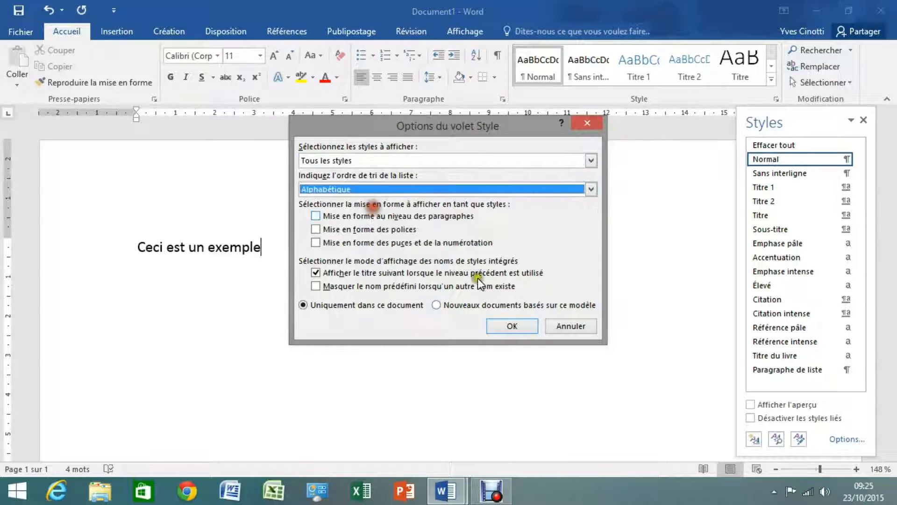
left_click(512, 327)
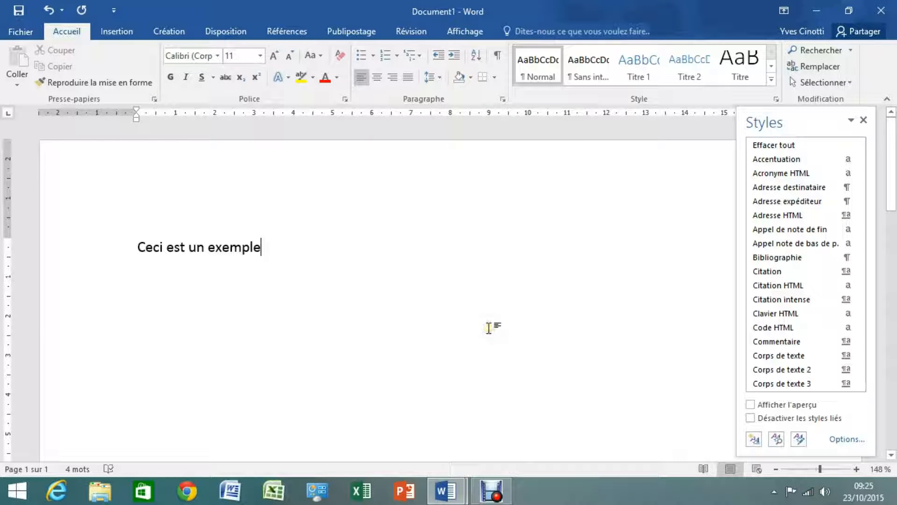
Apply the Titre style to the example line, followed by Titre 5 from the full style list.
left_click(173, 246)
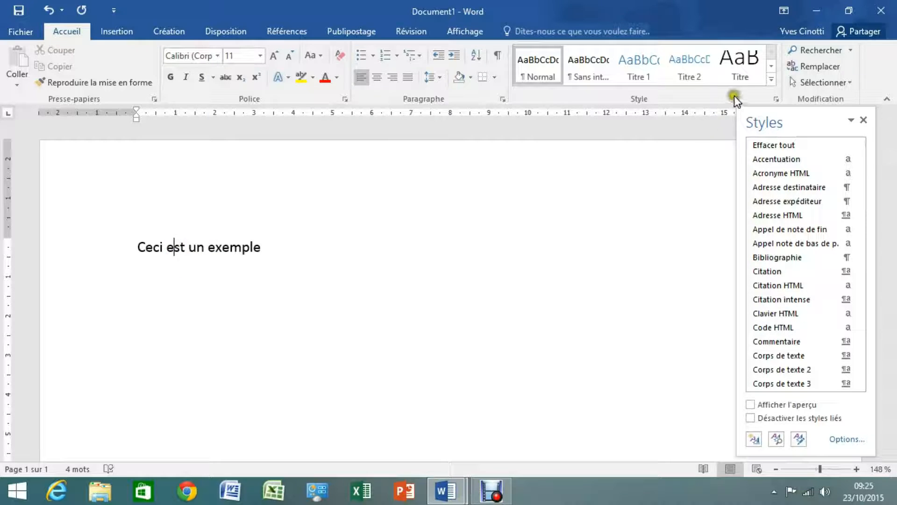
left_click(742, 64)
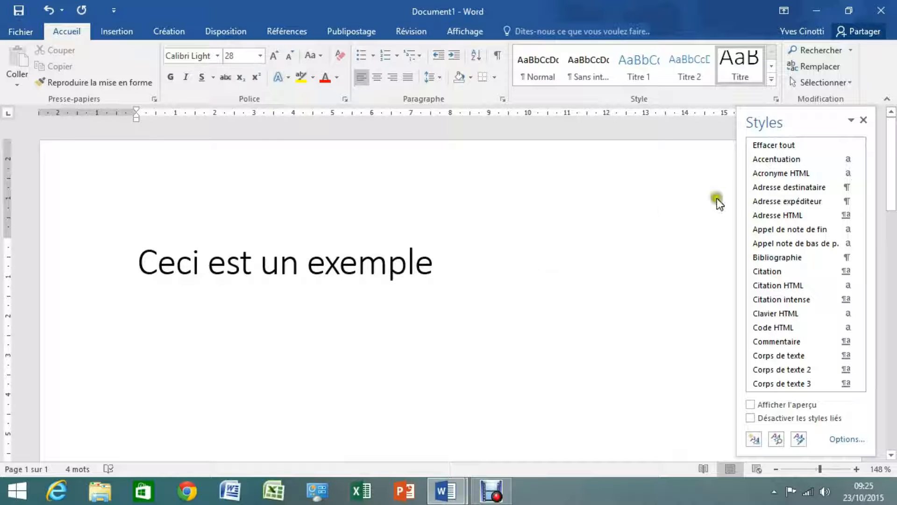
left_click_drag(860, 167, 868, 329)
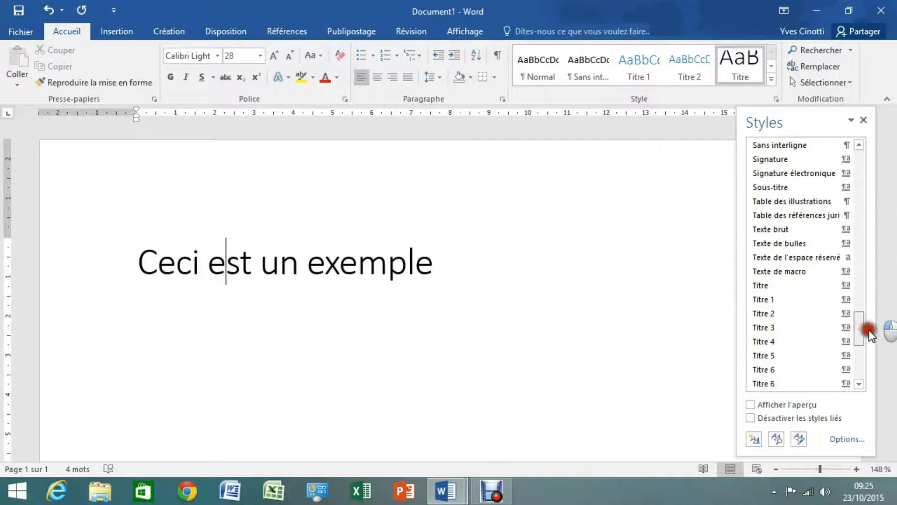
left_click(760, 355)
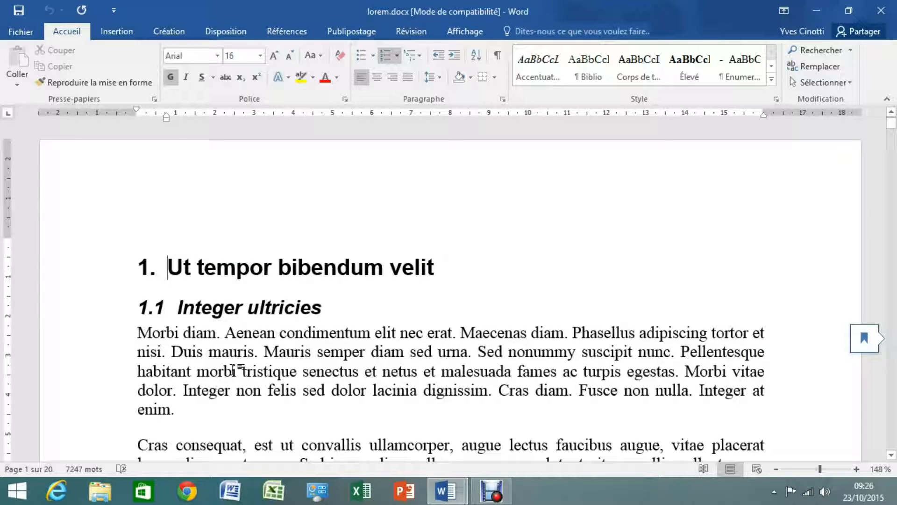
In lorem.docx, check which styles are used by the headings "Ut tempor bibendum velit", "Integer ultricies" and "Mauris et sapien eu diam ultrices tincidunt".
left_click(322, 267)
left_click(772, 80)
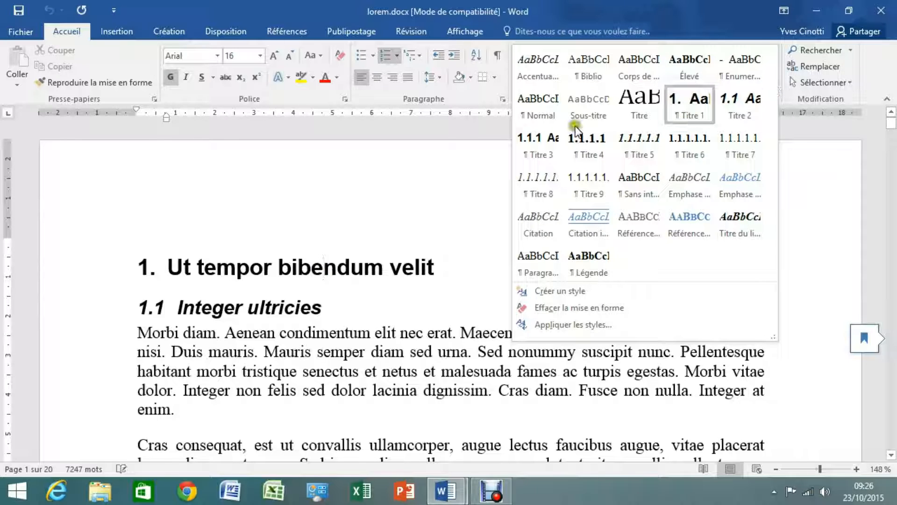
left_click(197, 308)
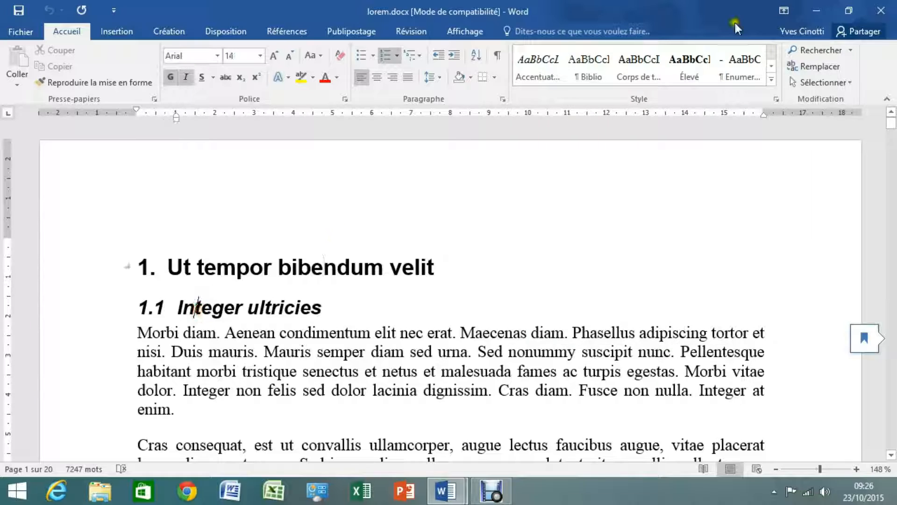
left_click(772, 80)
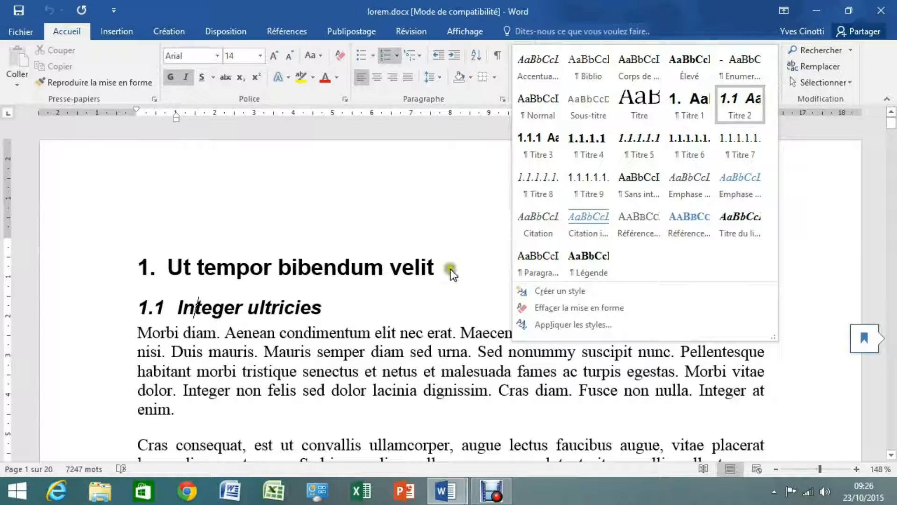
scroll(345, 336, "down", 3)
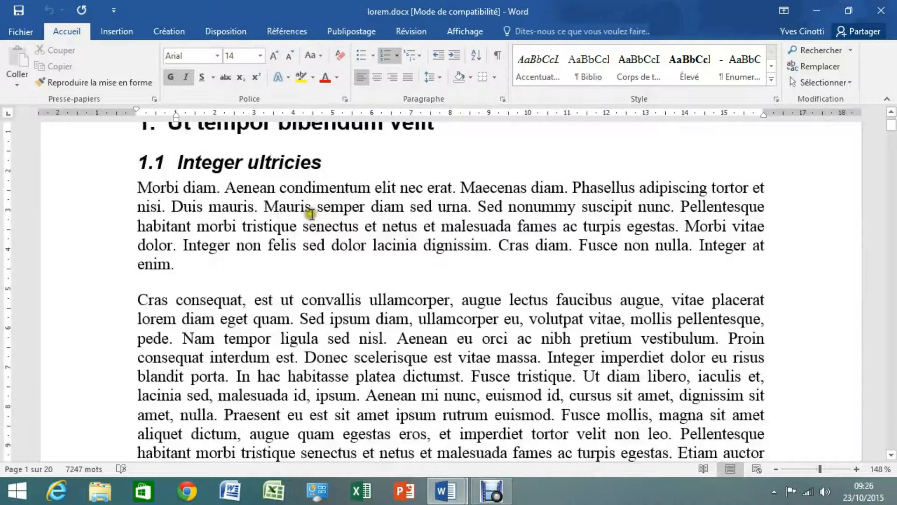
scroll(312, 214, "down", 5)
left_click(327, 281)
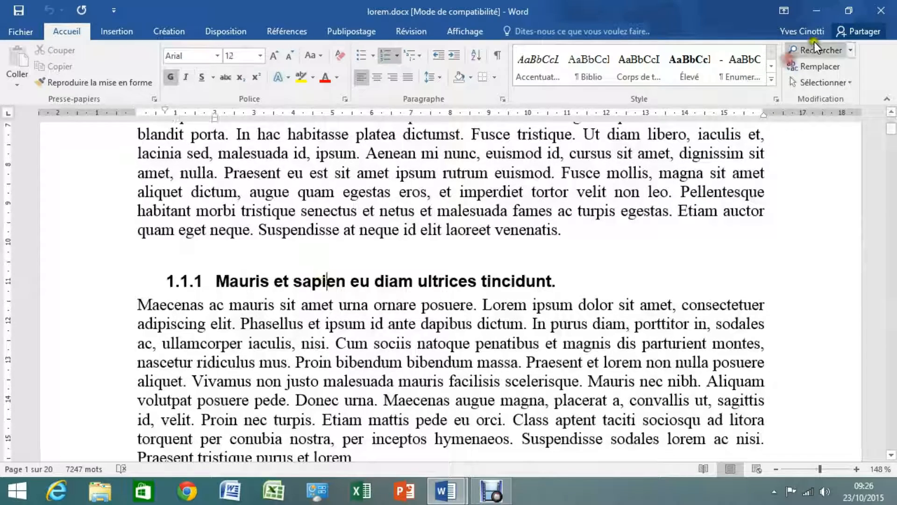
left_click(771, 80)
left_click(263, 357)
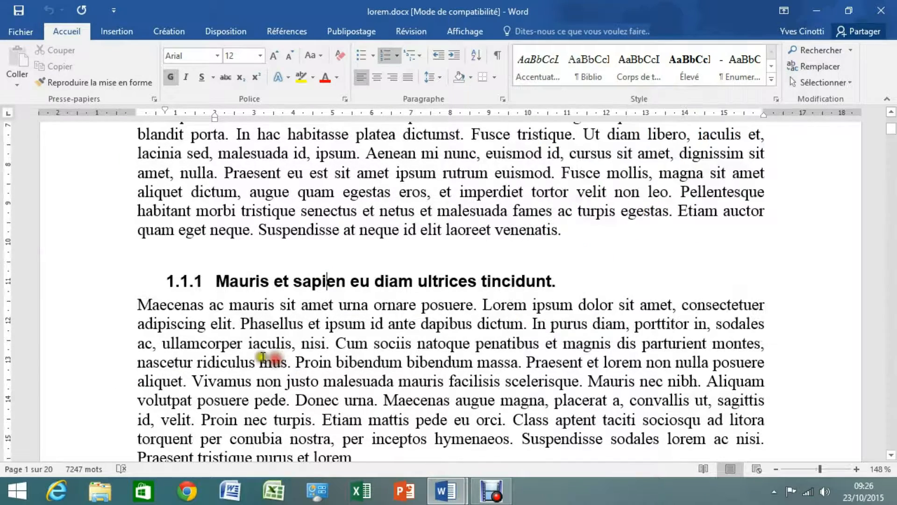
Format the heading "Ut tempor bibendum velit" in Arial Black with the all-capitals effect (Majuscules).
scroll(263, 357, "up", 8)
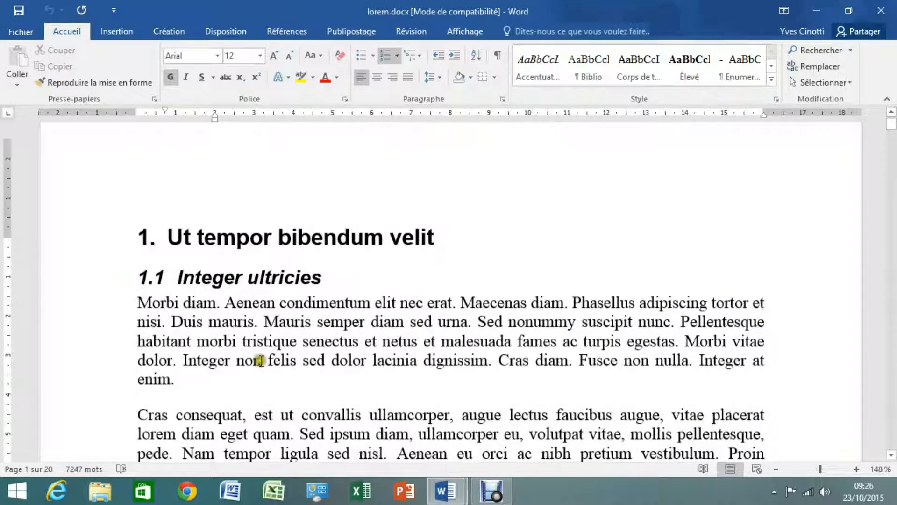
scroll(261, 361, "up", 1)
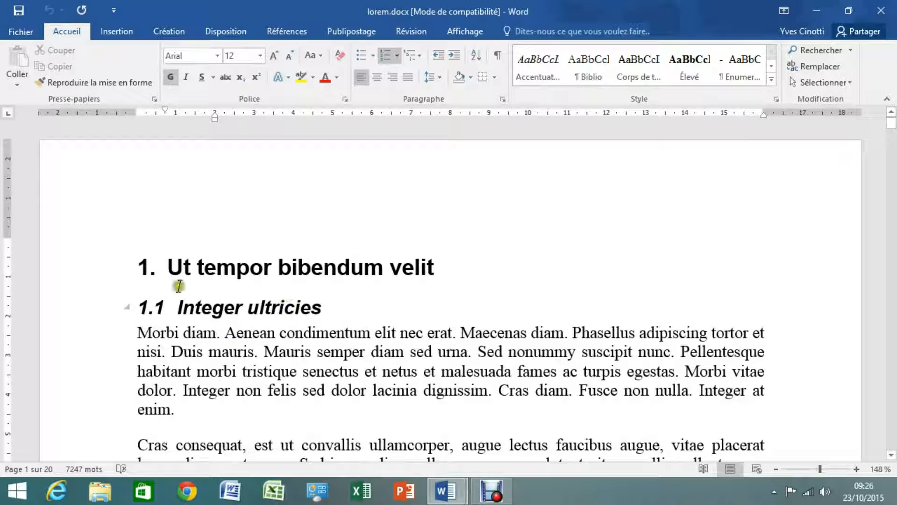
left_click(76, 271)
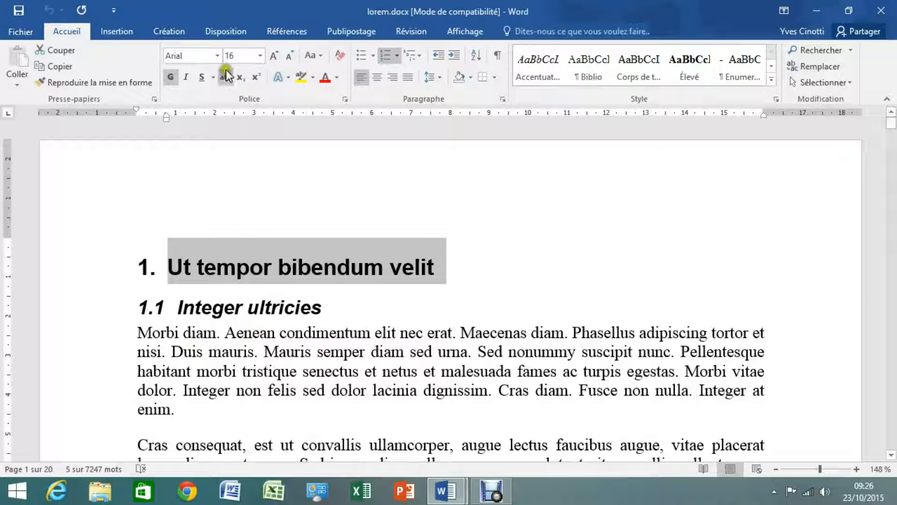
left_click(217, 55)
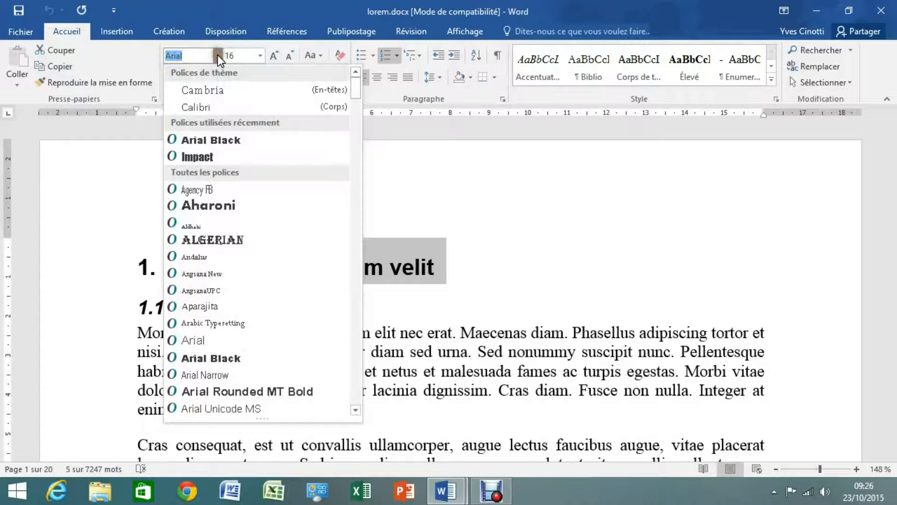
left_click(215, 139)
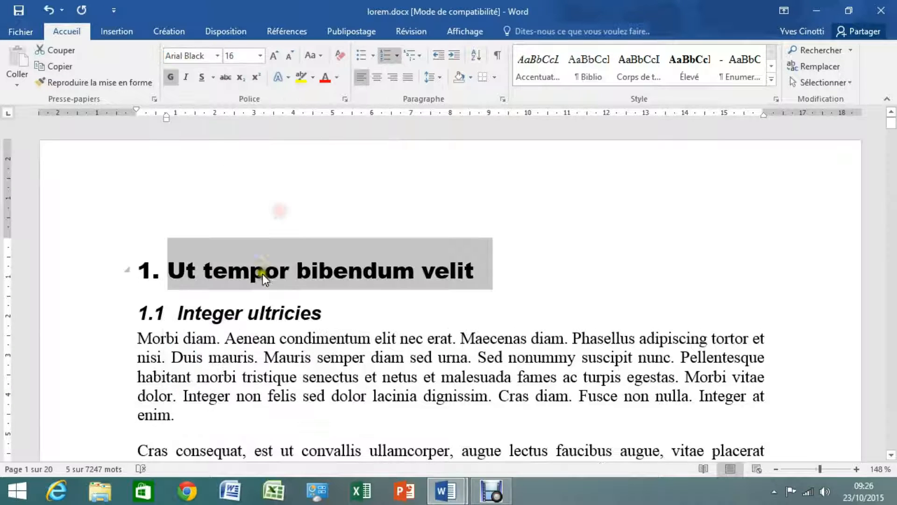
left_click(346, 100)
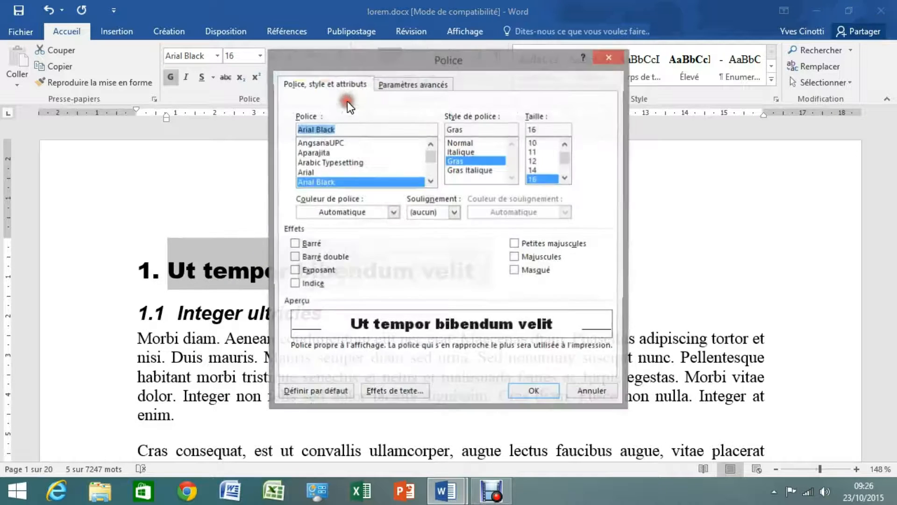
left_click(514, 257)
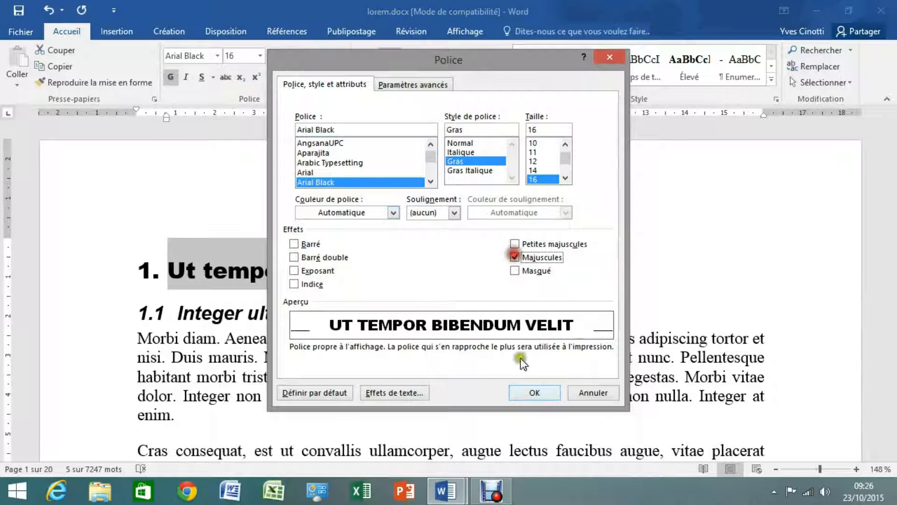
left_click(532, 393)
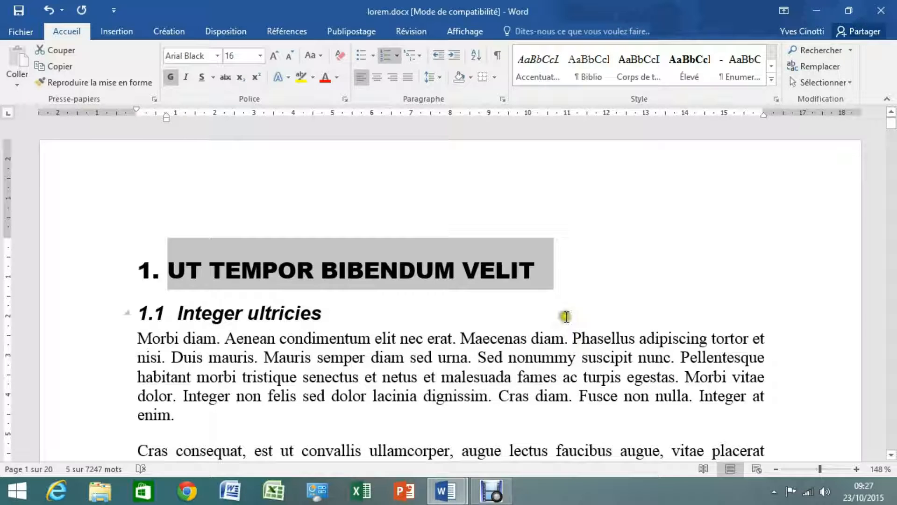
Show the navigation pane and use it to jump to the heading "2. Duis erat".
left_click(468, 31)
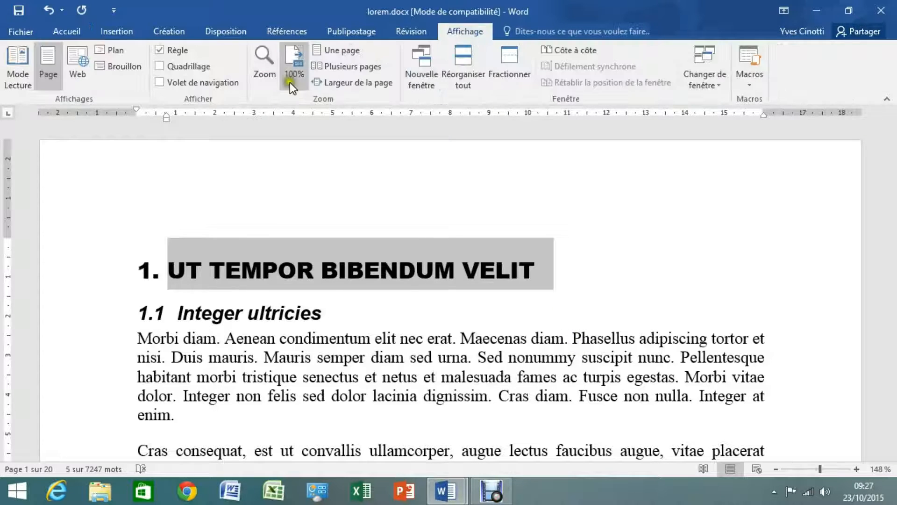
left_click(158, 82)
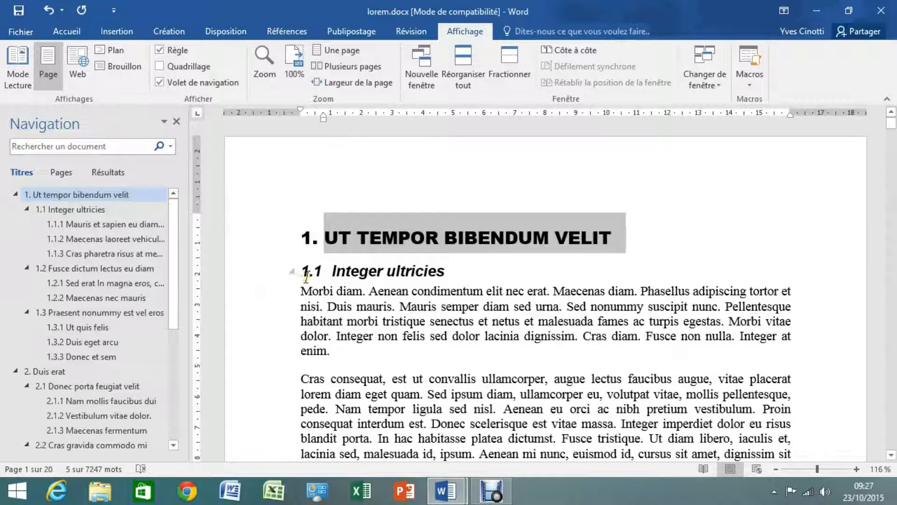
left_click(176, 211)
left_click_drag(176, 211, 181, 254)
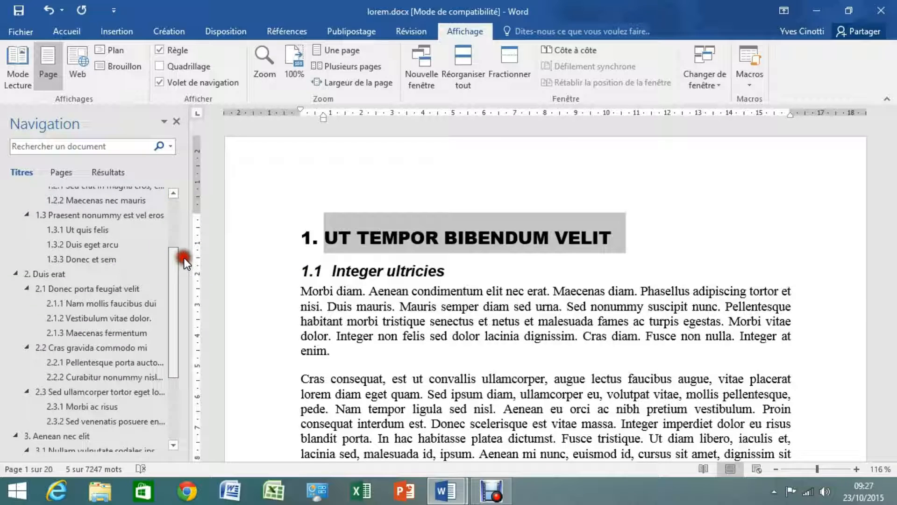
left_click(37, 273)
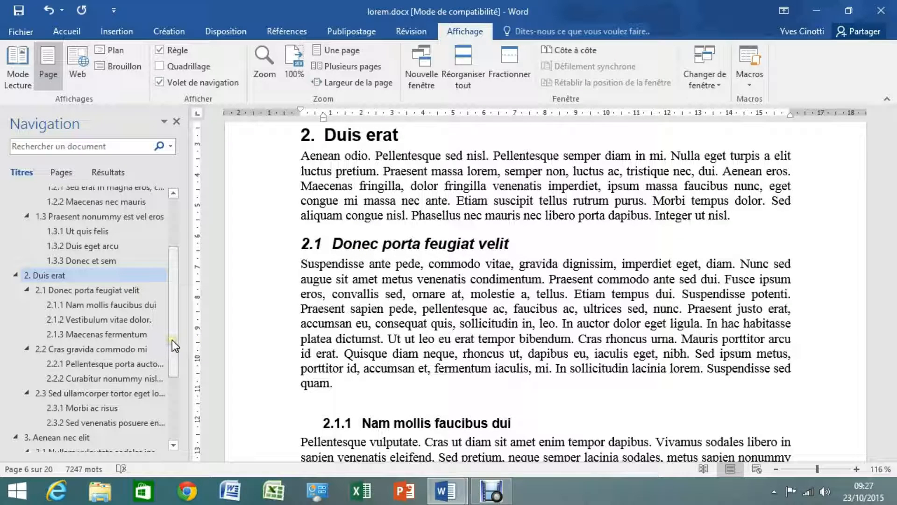
Jump back to heading 1, "Ut tempor bibendum velit", through the heading outline and select its whole line.
left_click_drag(172, 341, 181, 282)
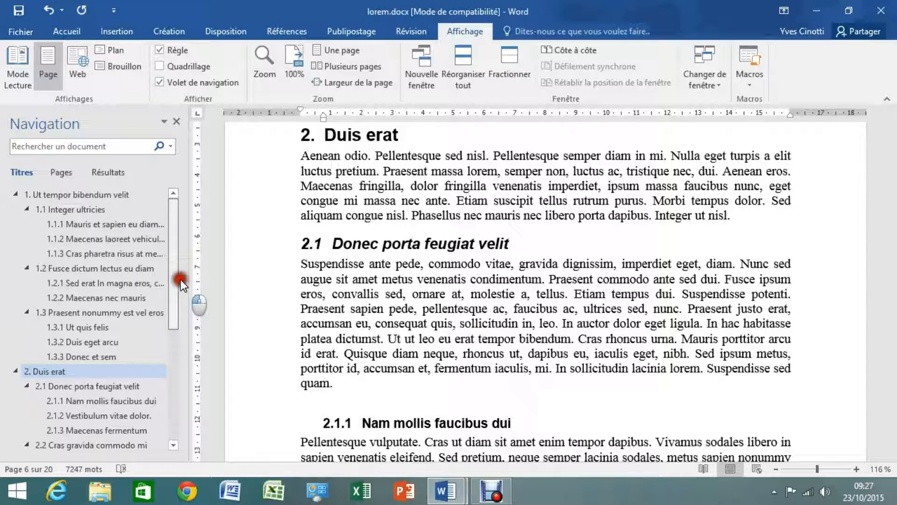
left_click(89, 195)
left_click(253, 153)
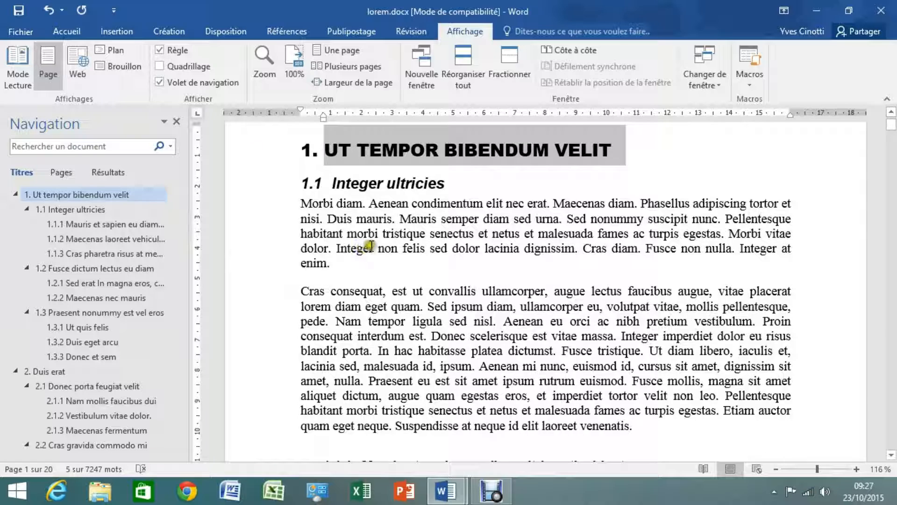
Update the Titre 1 style to match the formatting of the selected heading "Ut tempor bibendum velit".
left_click(67, 30)
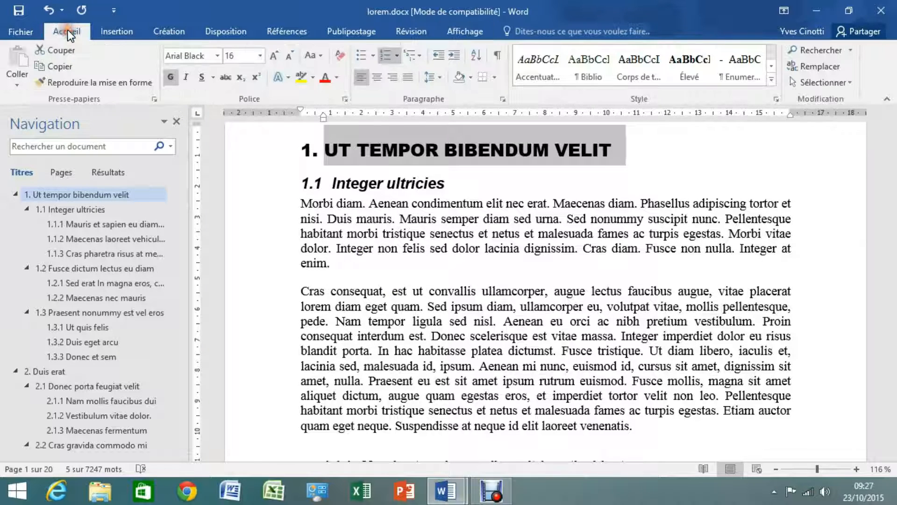
left_click(770, 77)
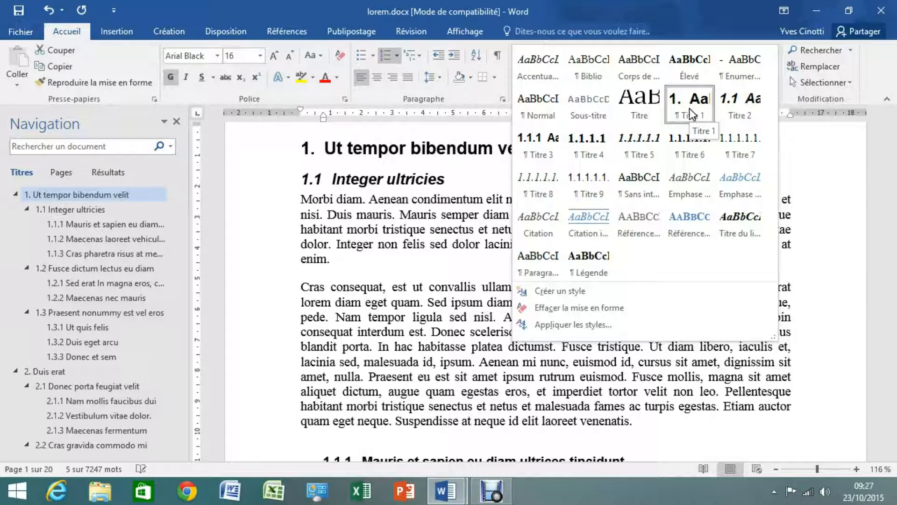
right_click(689, 108)
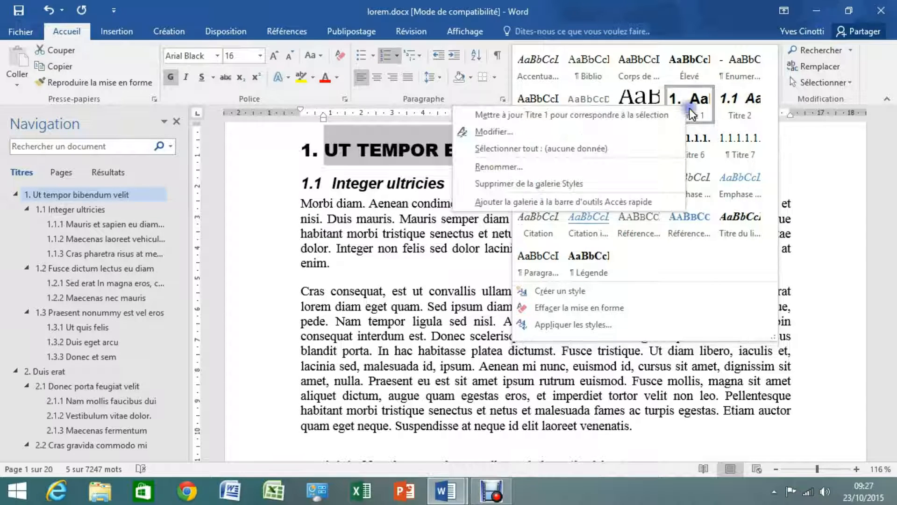
left_click(630, 120)
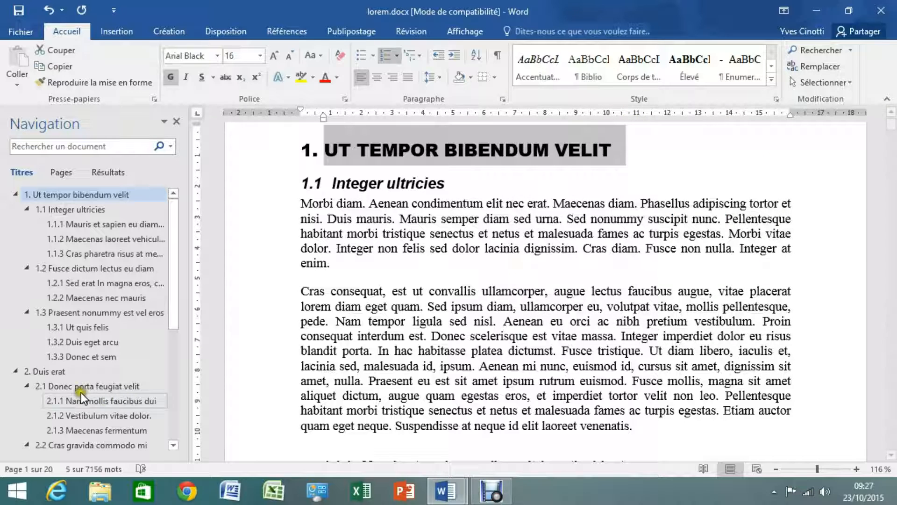
Jump through the heading outline to "2. Duis erat" and "3. Aenean nec elit" to check their level-1 formatting.
left_click(34, 369)
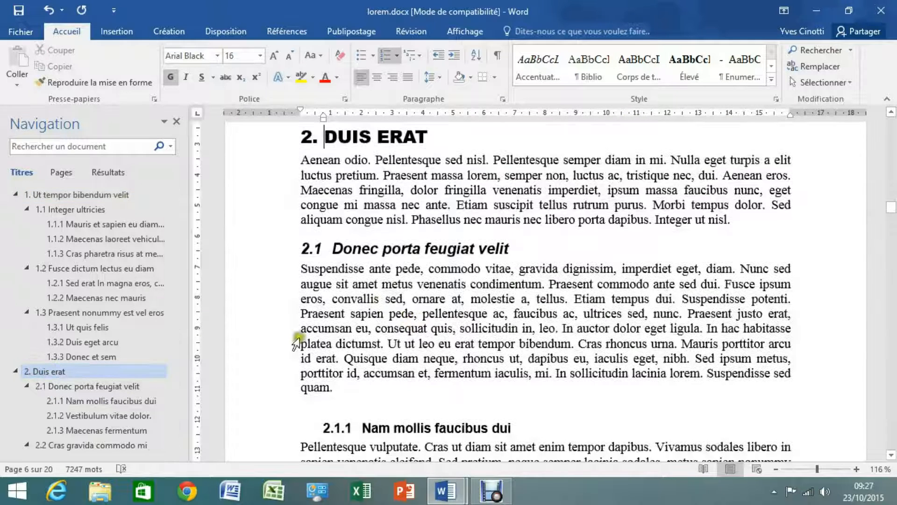
left_click_drag(172, 315, 179, 407)
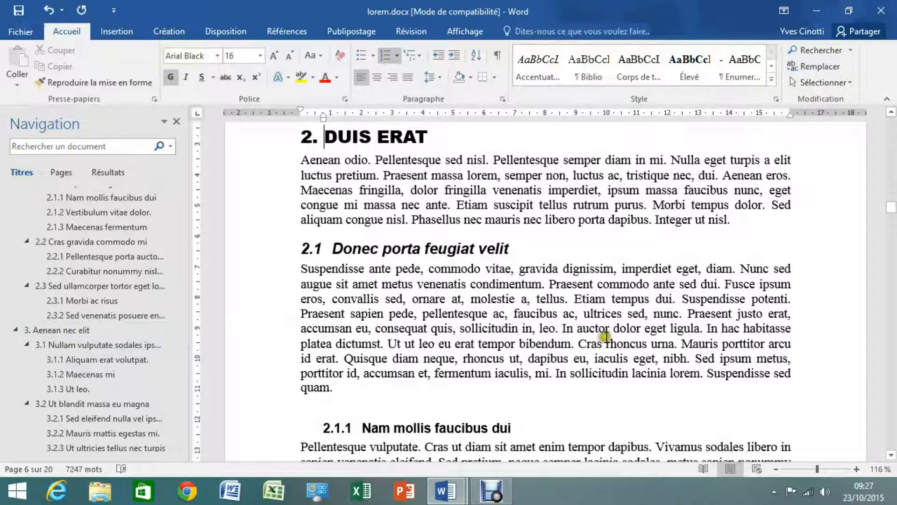
left_click(44, 329)
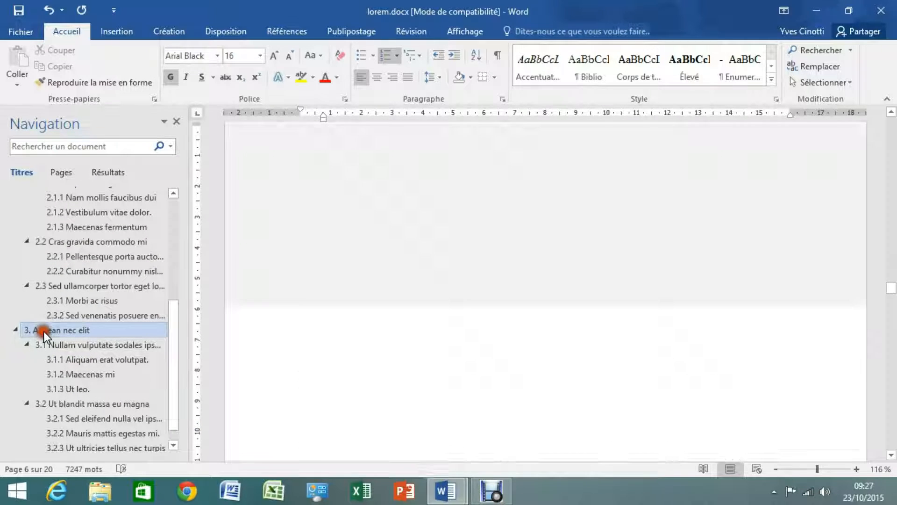
left_click(471, 294)
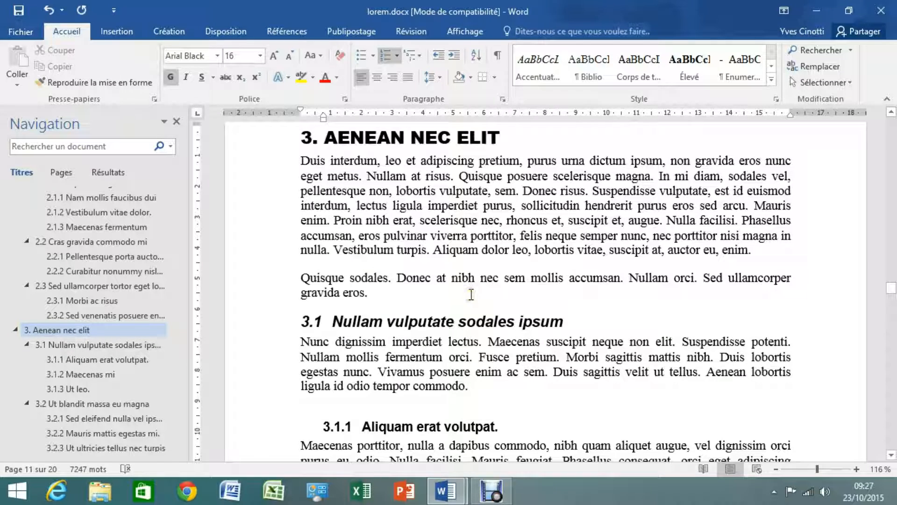
Apply the Titre 1 style to heading 3.1, "Nullam vulputate sodales ipsum".
left_click(468, 322)
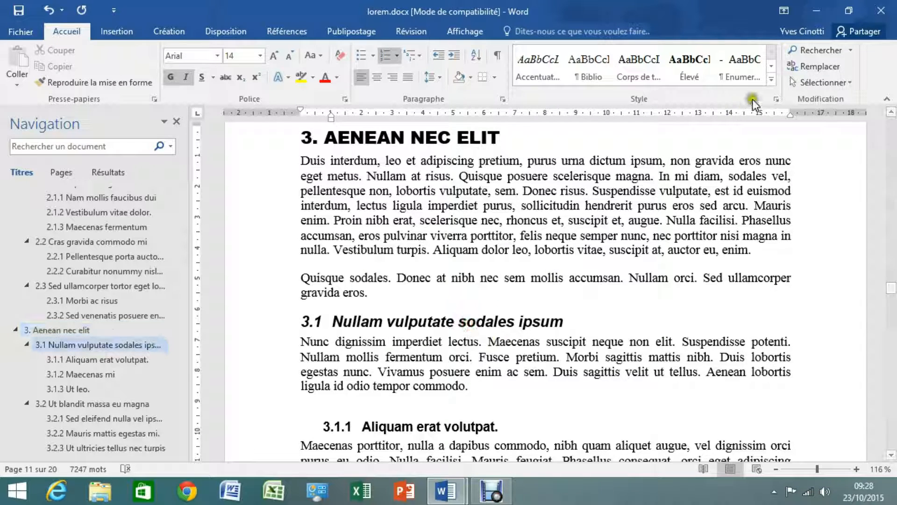
left_click(772, 79)
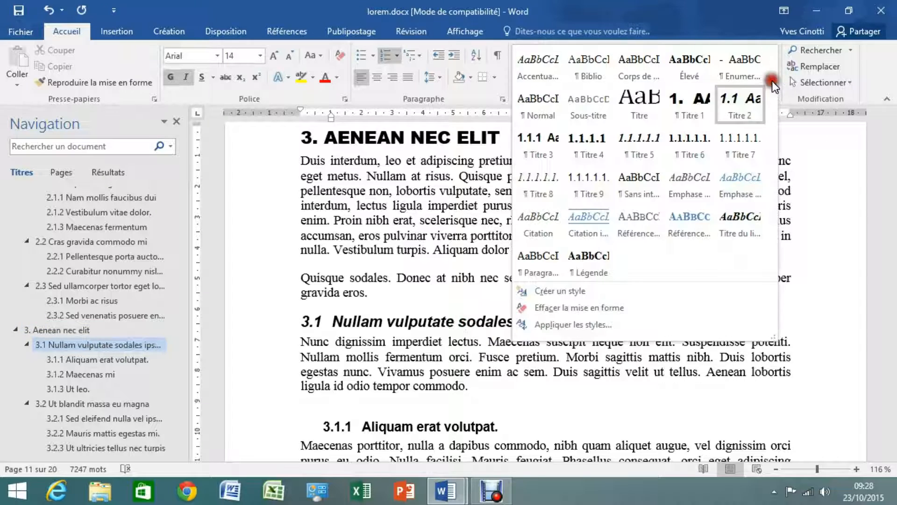
left_click(689, 112)
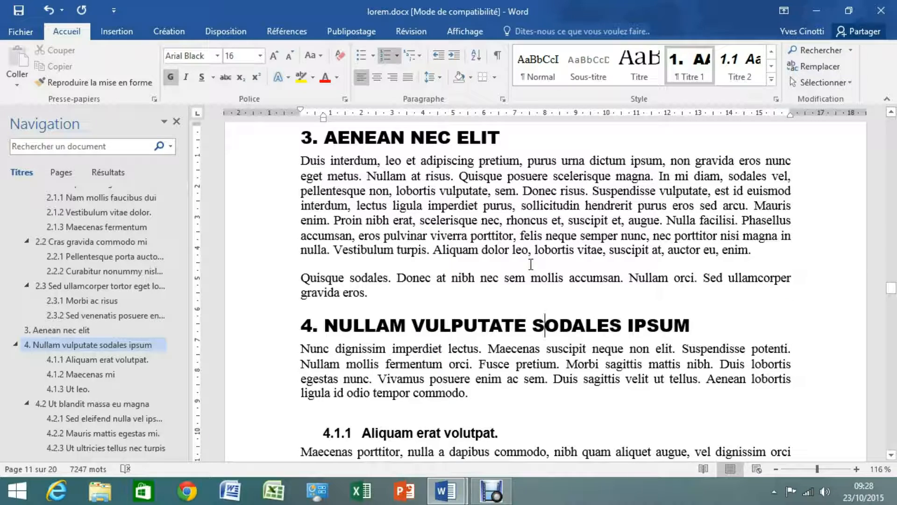
Select the first paragraph under "Aenean nec elit" and modify its Corps de texte style to use the Calibri (Corps) font.
left_click(548, 193)
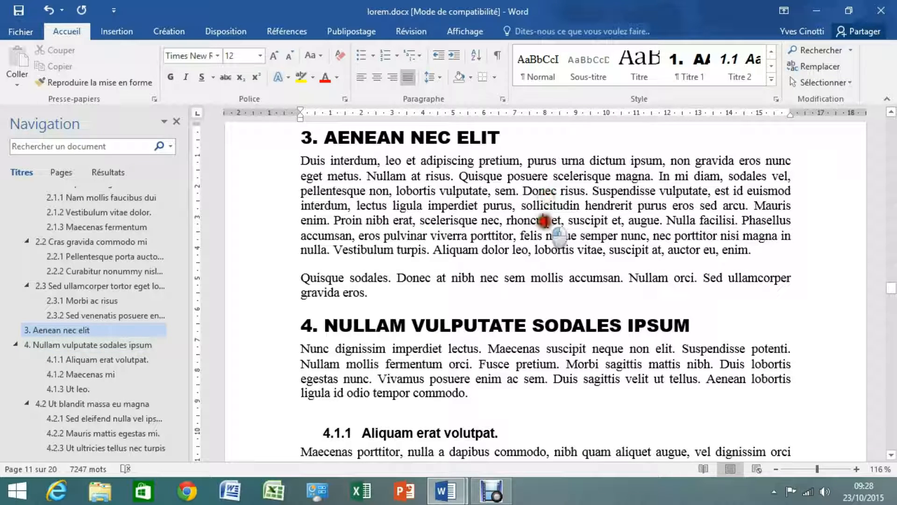
triple_click(545, 222)
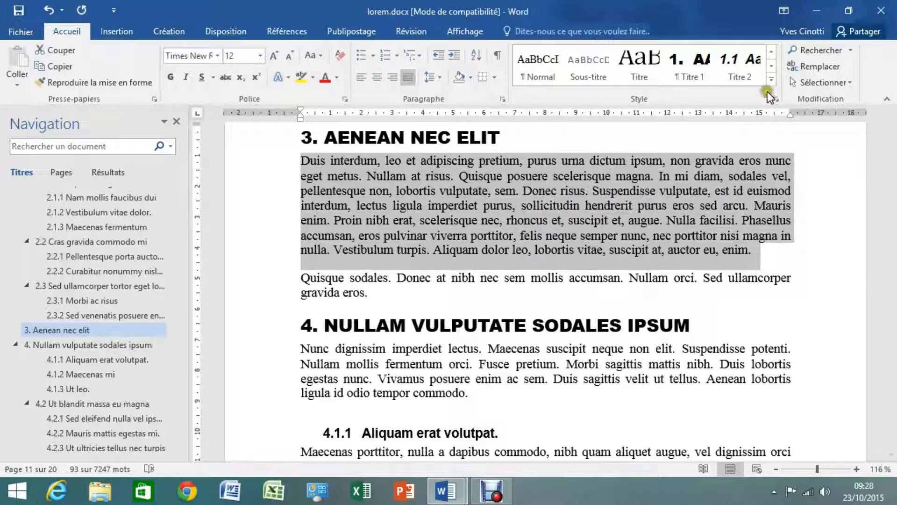
left_click(772, 80)
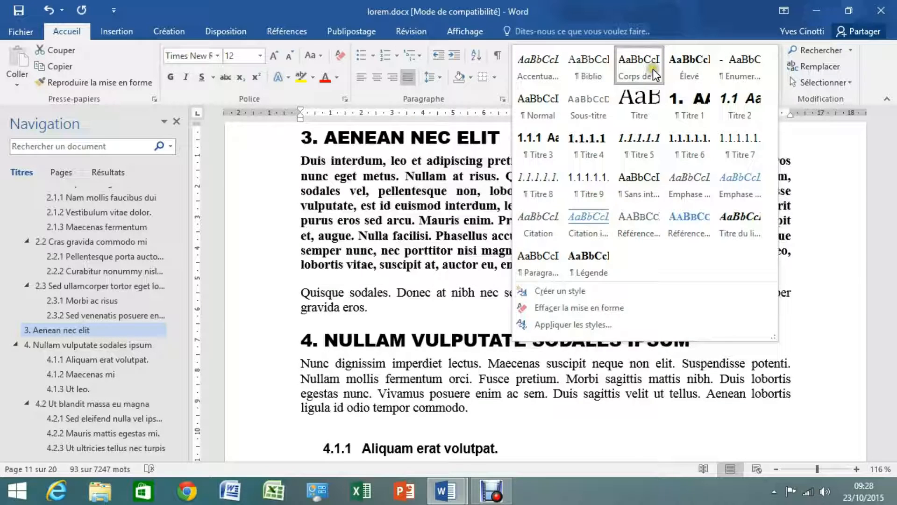
right_click(638, 66)
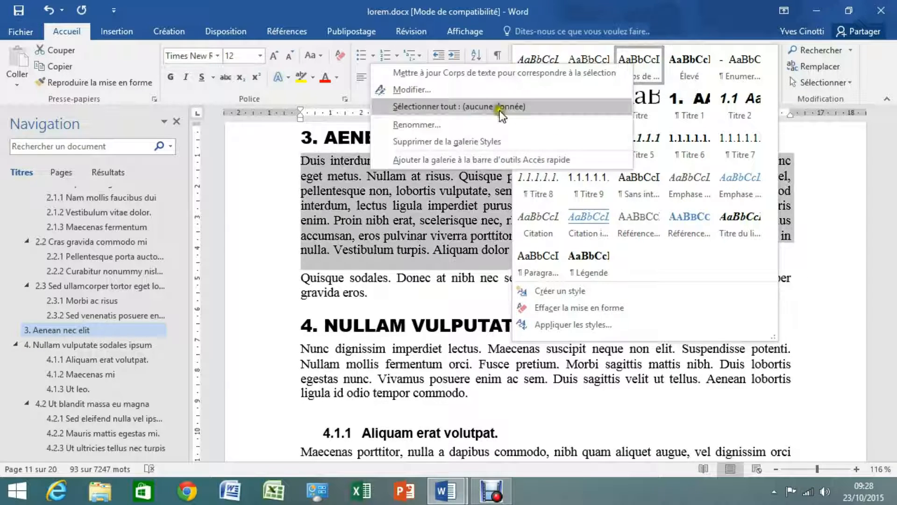
left_click(459, 90)
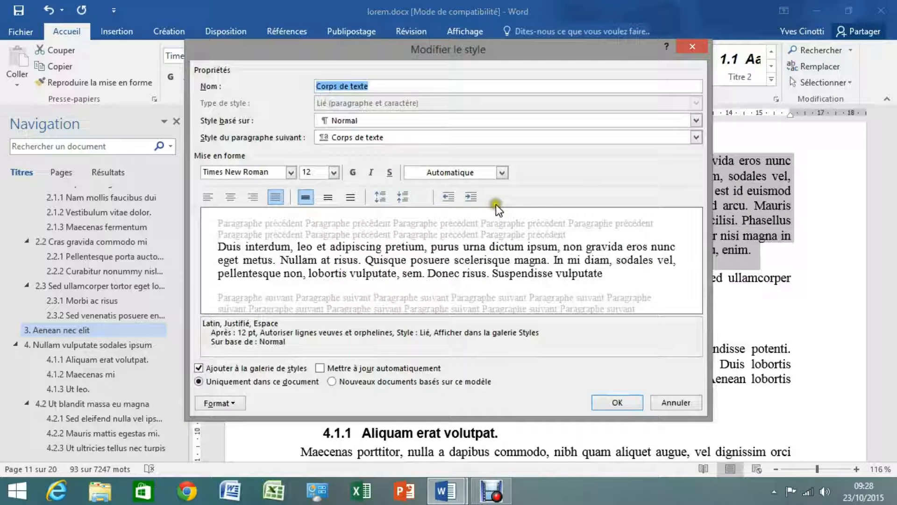
left_click(291, 171)
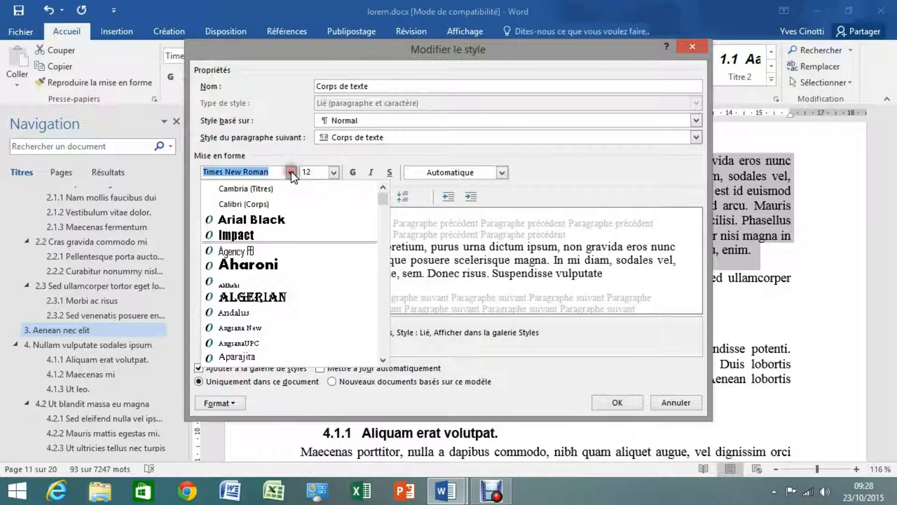
left_click(274, 203)
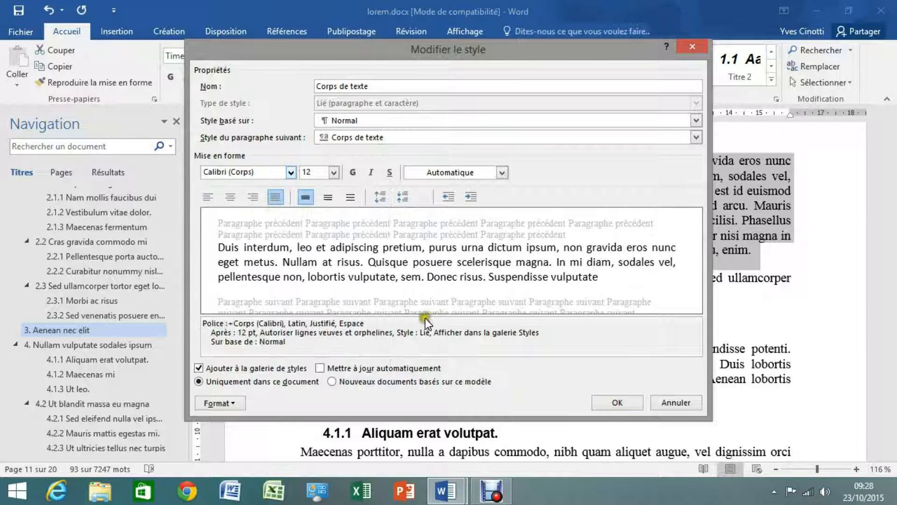
left_click(608, 402)
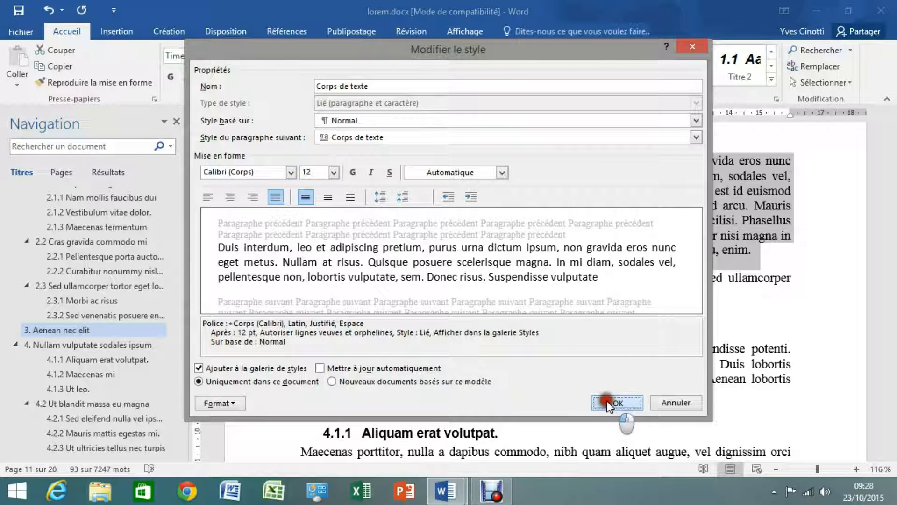
Look through the body paragraphs from section 4 down to section 4.2.2 to check their font.
scroll(603, 364, "down", 3)
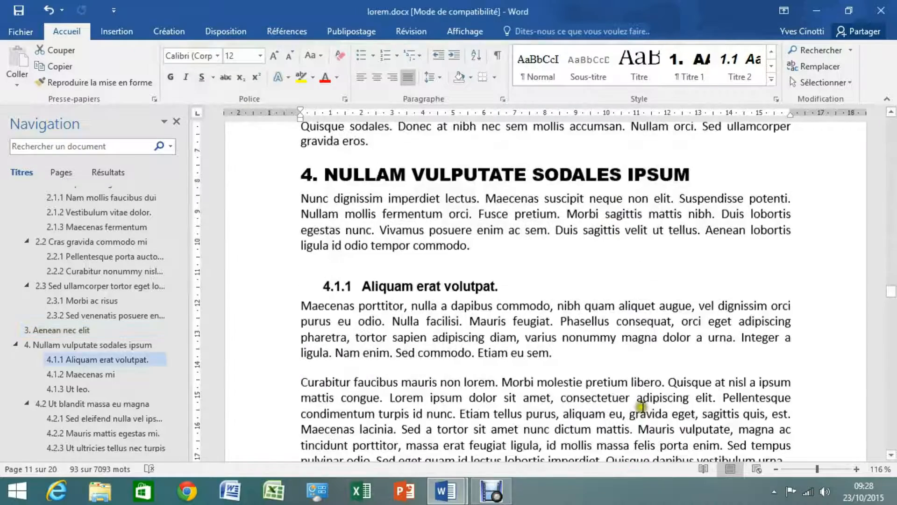
scroll(642, 407, "down", 7)
scroll(632, 408, "down", 3)
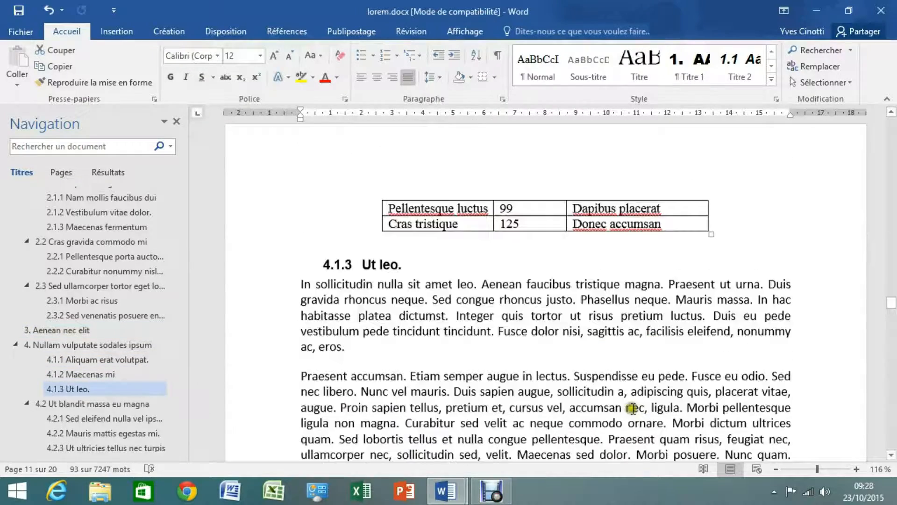
left_click(592, 396)
scroll(590, 397, "down", 4)
scroll(591, 397, "down", 5)
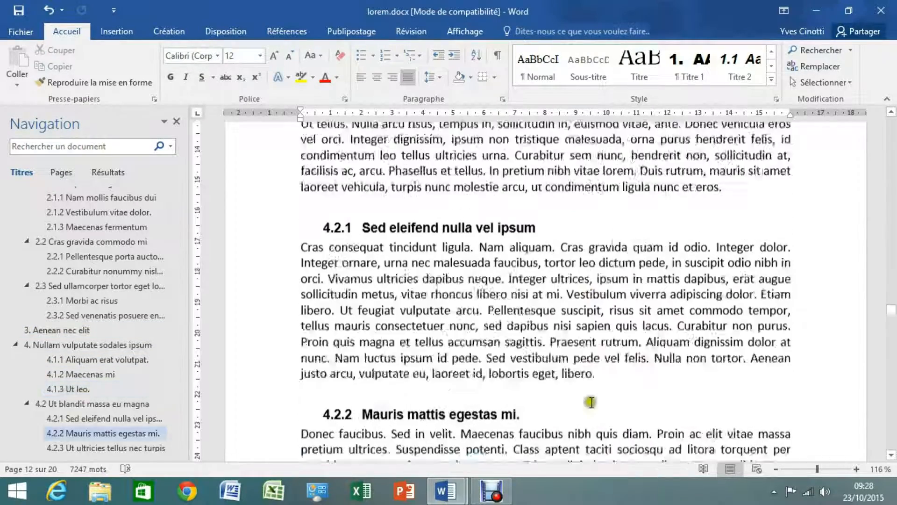
left_click(561, 242)
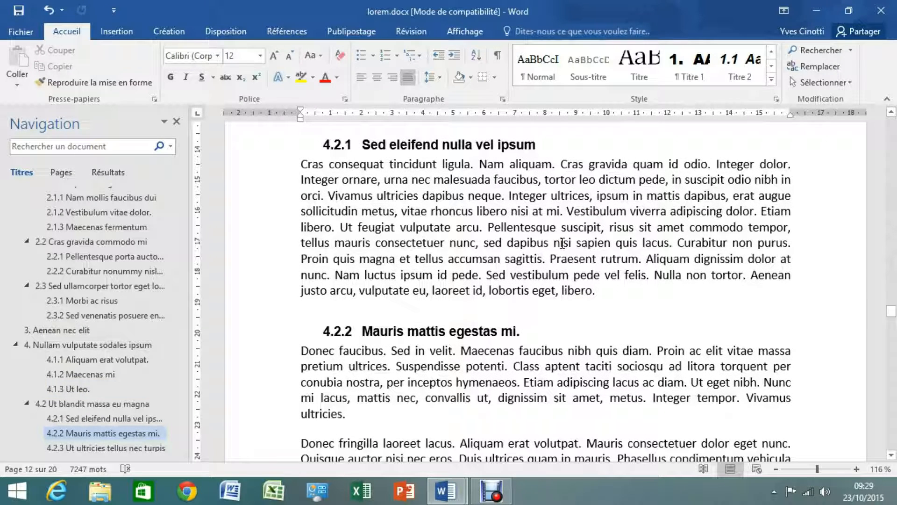